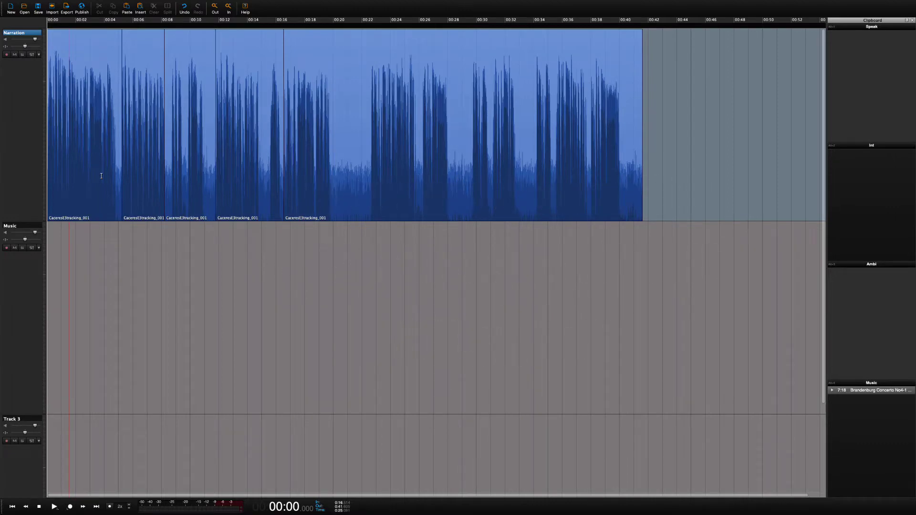
- Play the narration from the start to find the split point near 00:22
key("space")
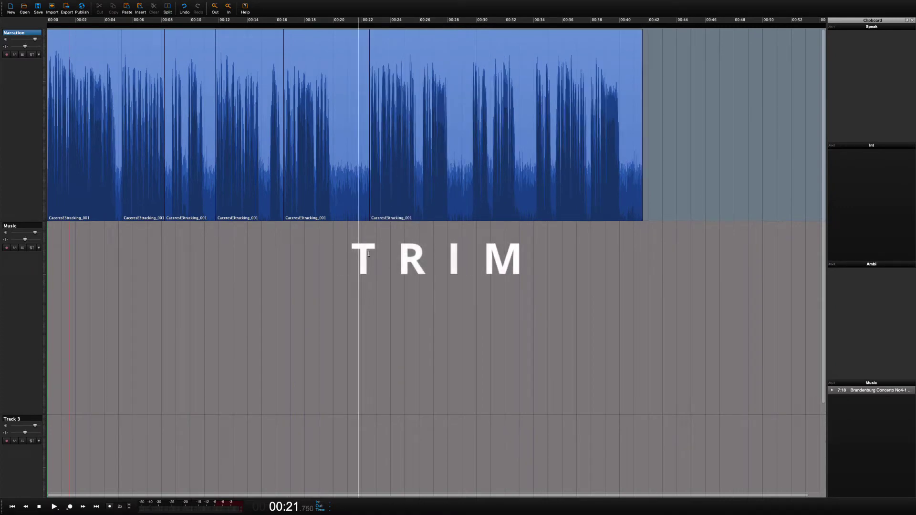
- Trim the last narration clip's start to 00:33 and slide it back to 00:22
left_click(424, 164)
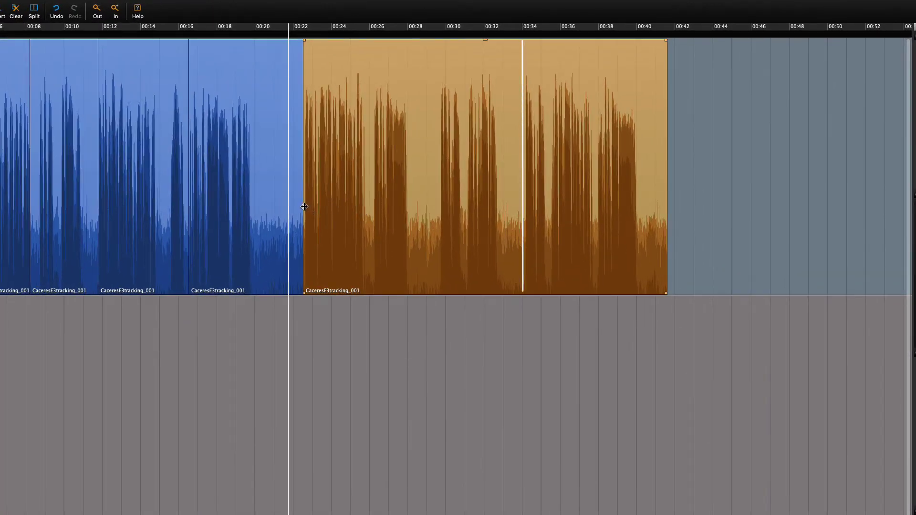
left_click_drag(304, 206, 520, 252)
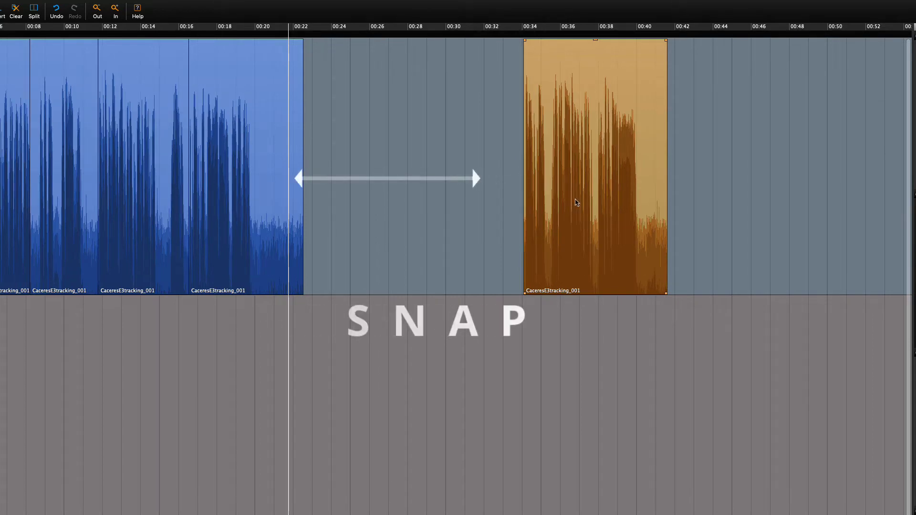
left_click_drag(576, 203, 340, 205)
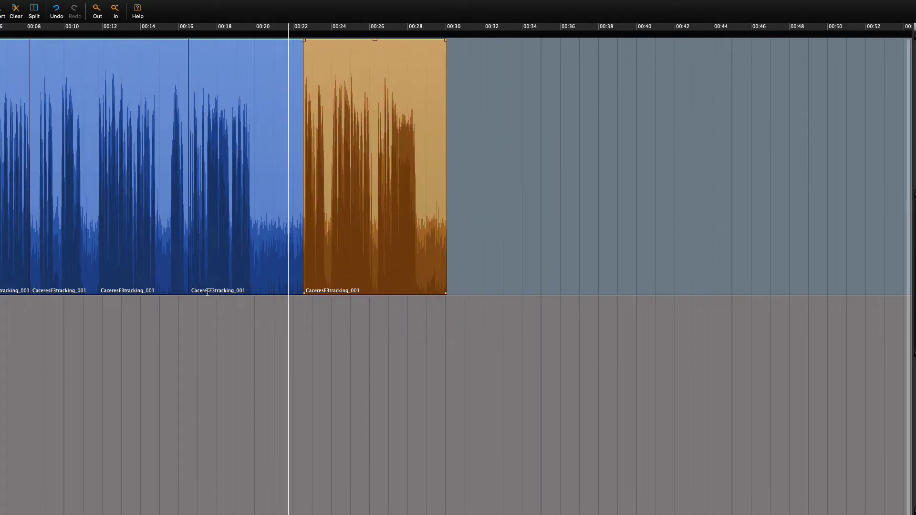
- Place the Brandenburg Concerto on the Music track at 00:00, gain lowered to about -17.9 dB
left_click(422, 382)
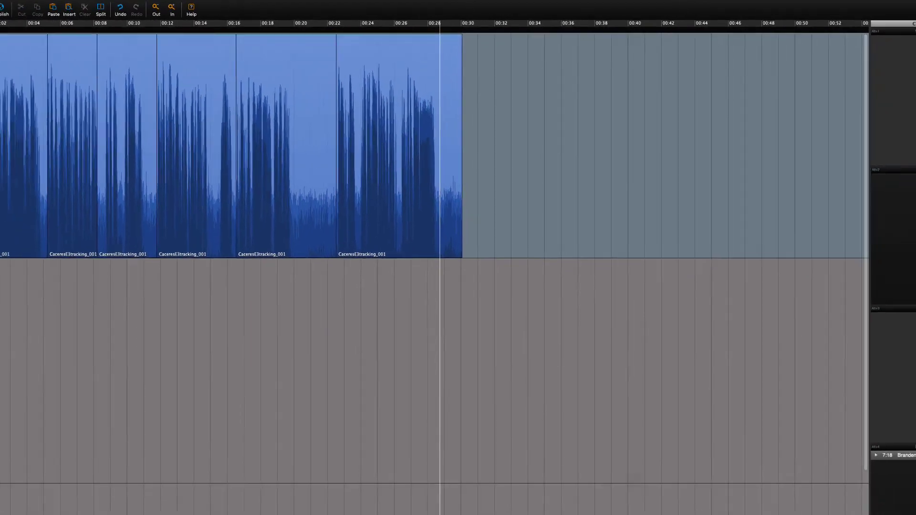
left_click_drag(879, 394, 45, 325)
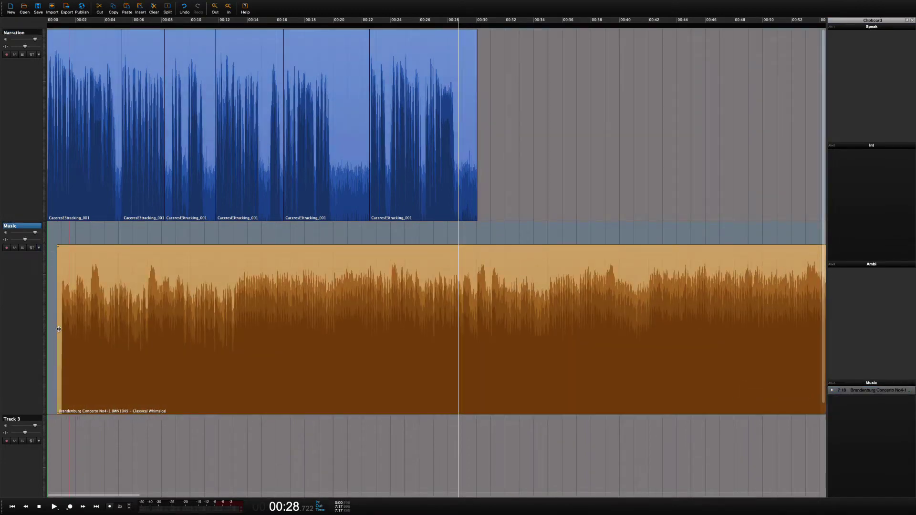
left_click_drag(135, 327, 105, 328)
key("Home")
key("space")
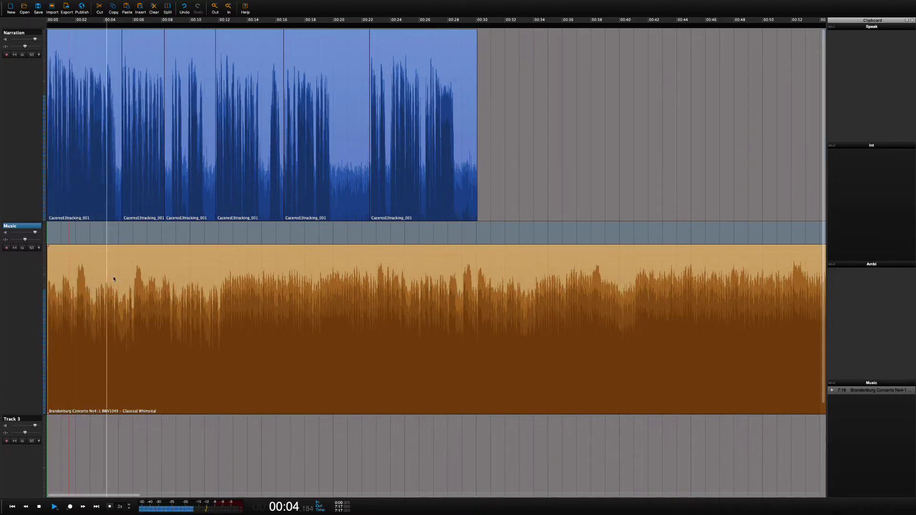
left_click_drag(127, 245, 110, 315)
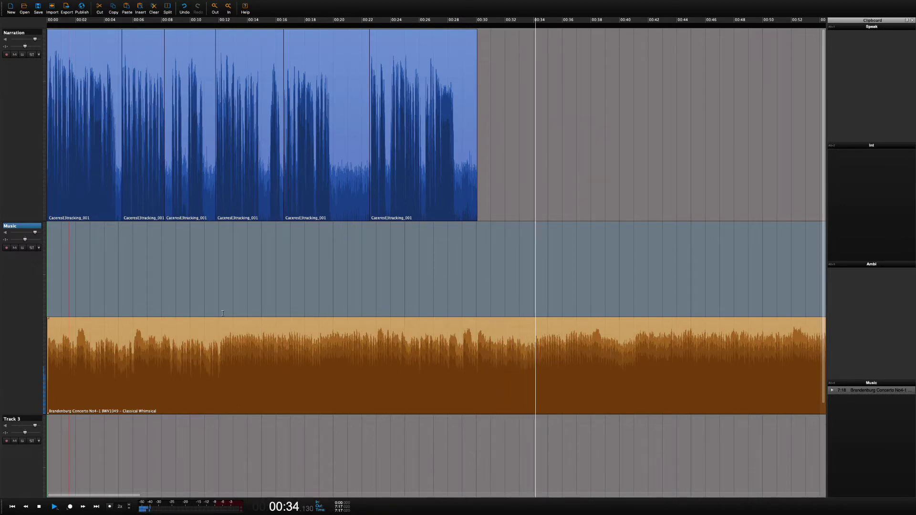
- Stop playback and apply the voice profile to the Narration track
key("ctrl+a")
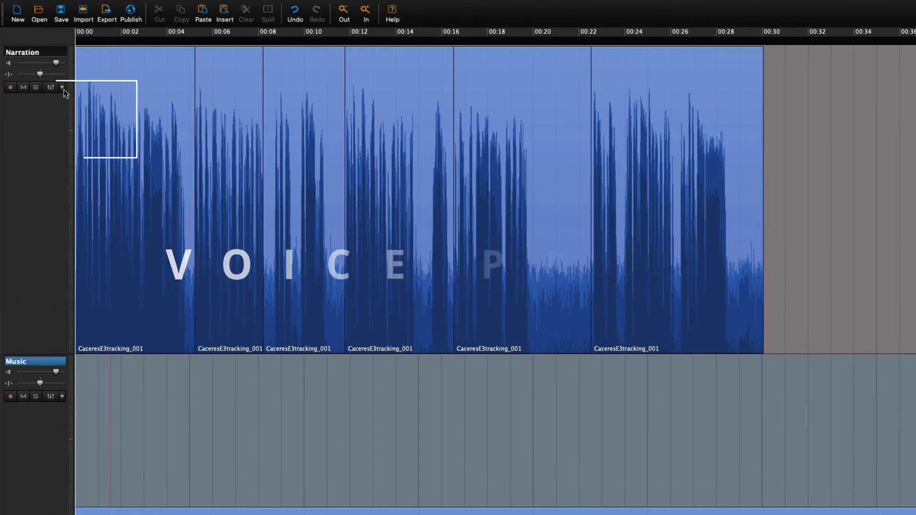
left_click(59, 84)
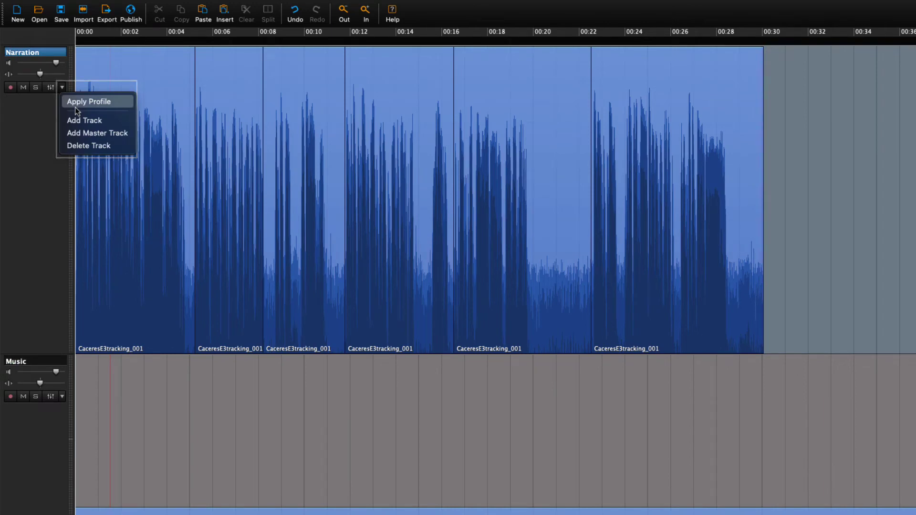
left_click(76, 106)
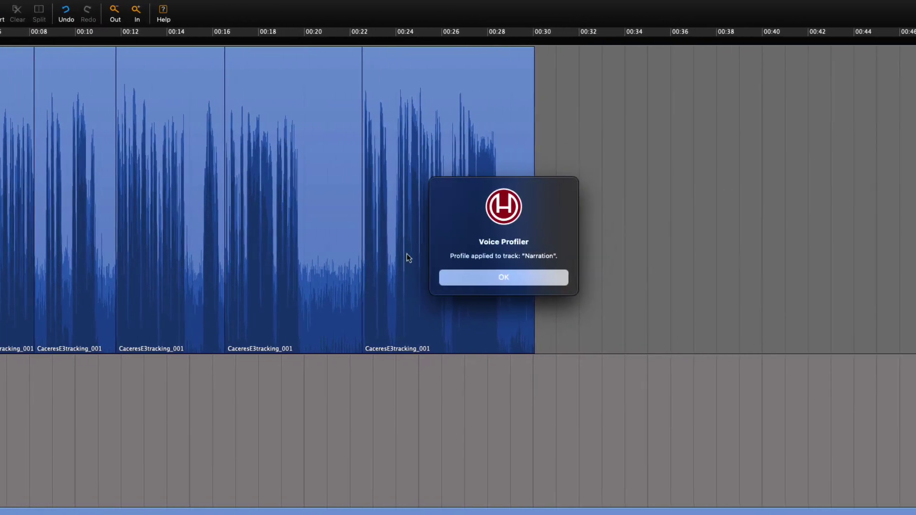
left_click(525, 280)
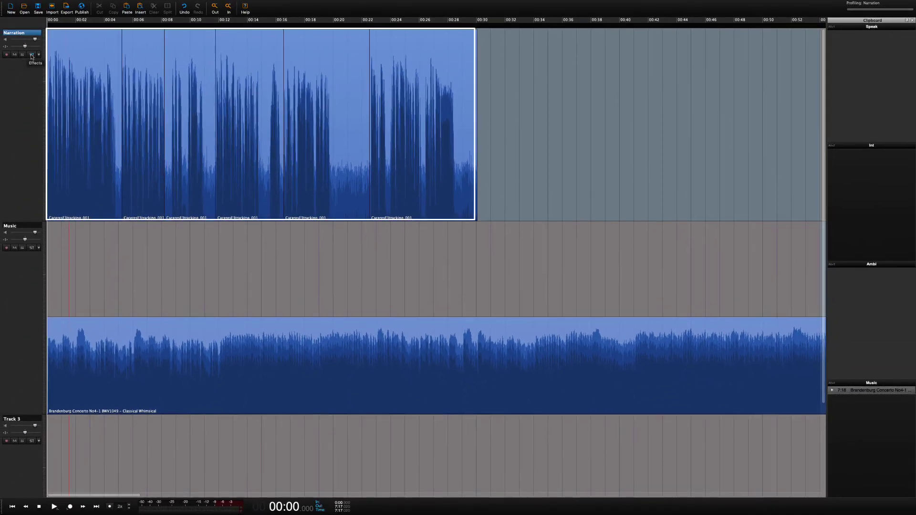
left_click(32, 55)
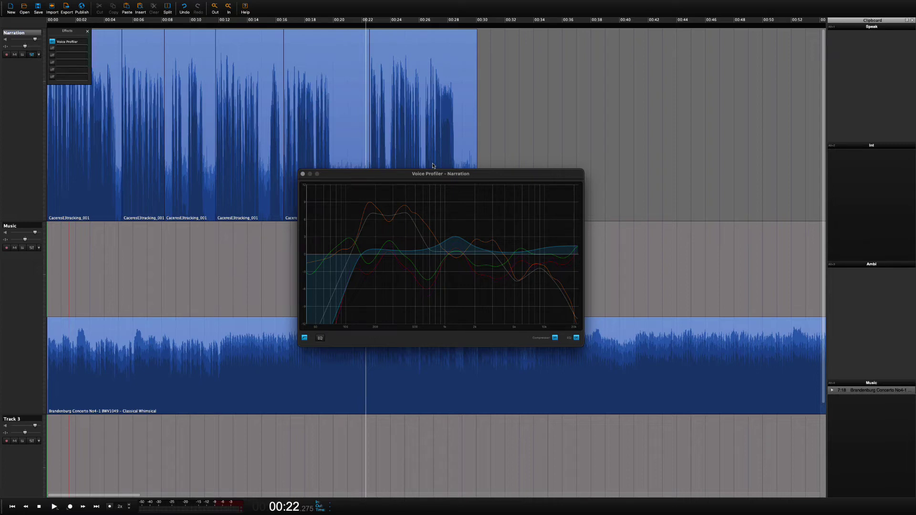
key("space")
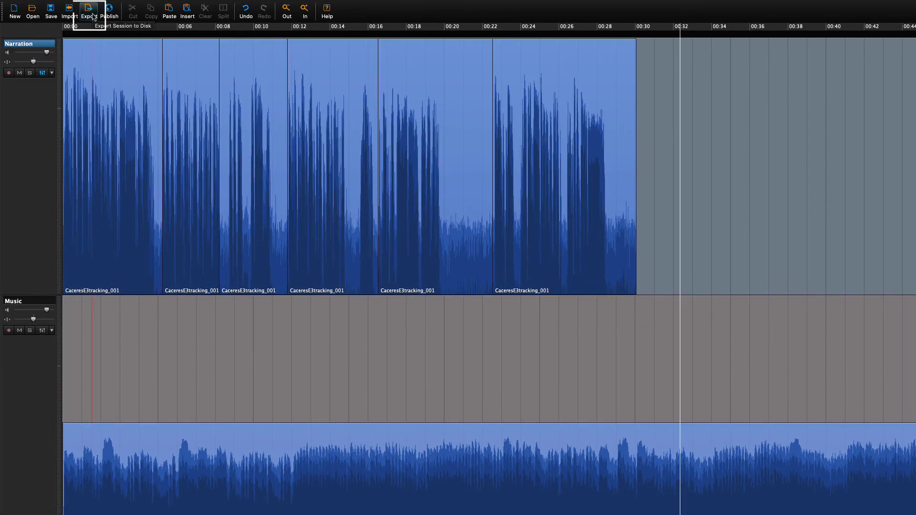
- Bring up the session's Export dialog and check the format list, keeping MP3 file (*.mp3)
left_click(89, 12)
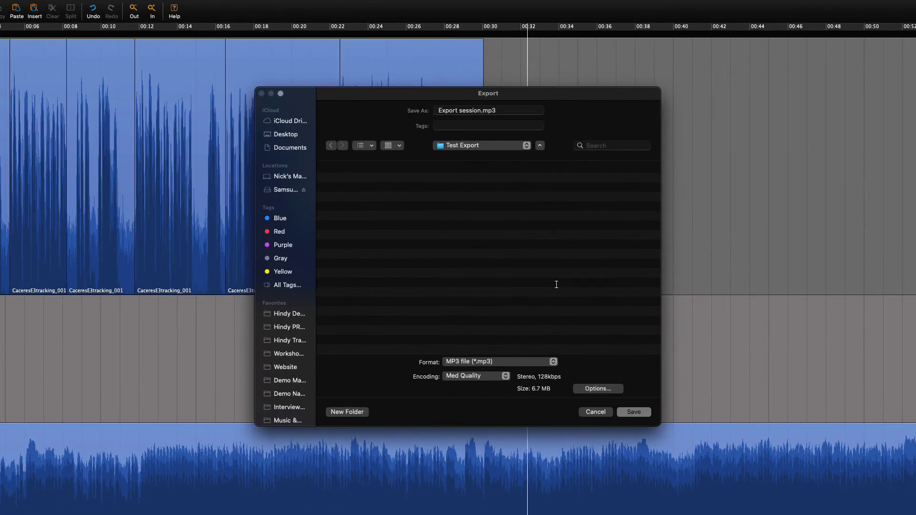
left_click(554, 361)
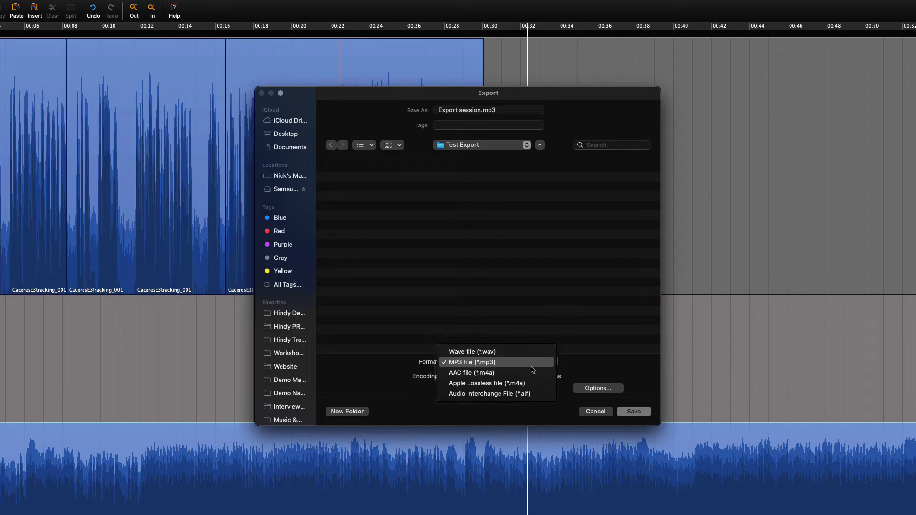
- Compare Low and Med Quality, then set MP3 encoding to High Quality, stereo 192kbps
left_click(532, 366)
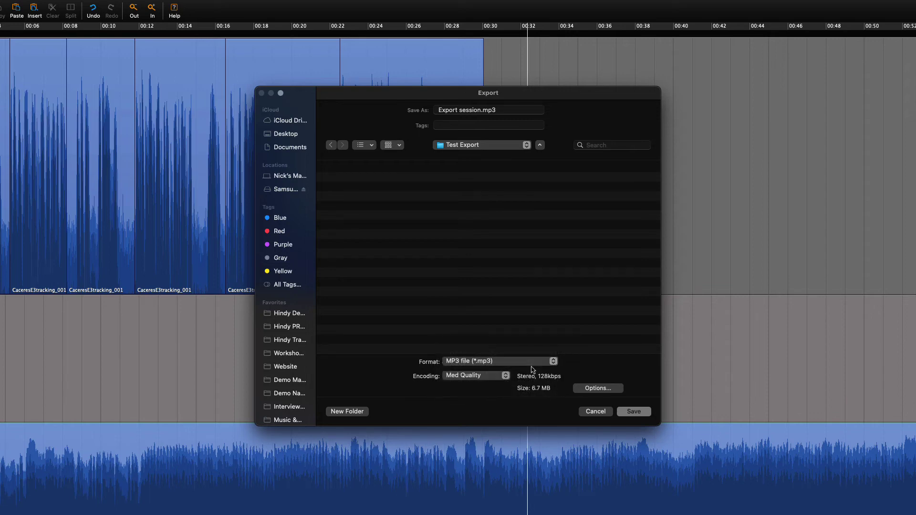
left_click(505, 376)
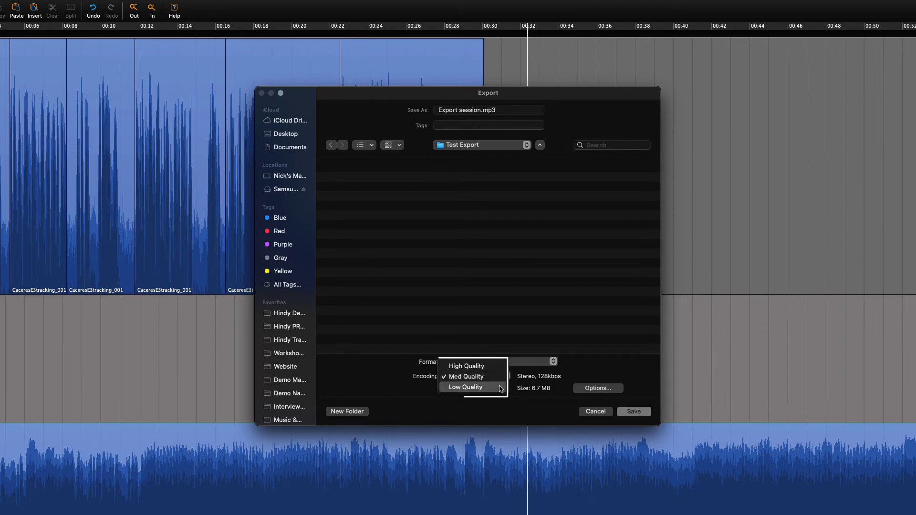
left_click(500, 388)
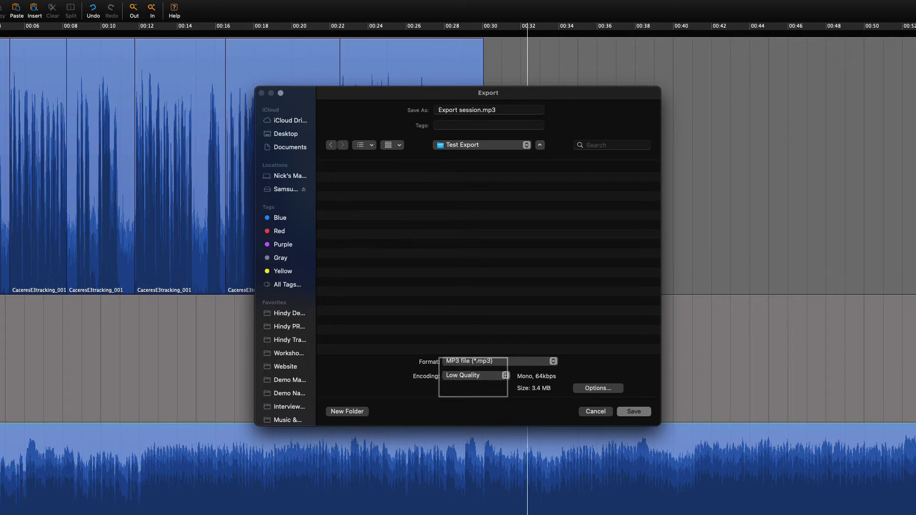
left_click(507, 378)
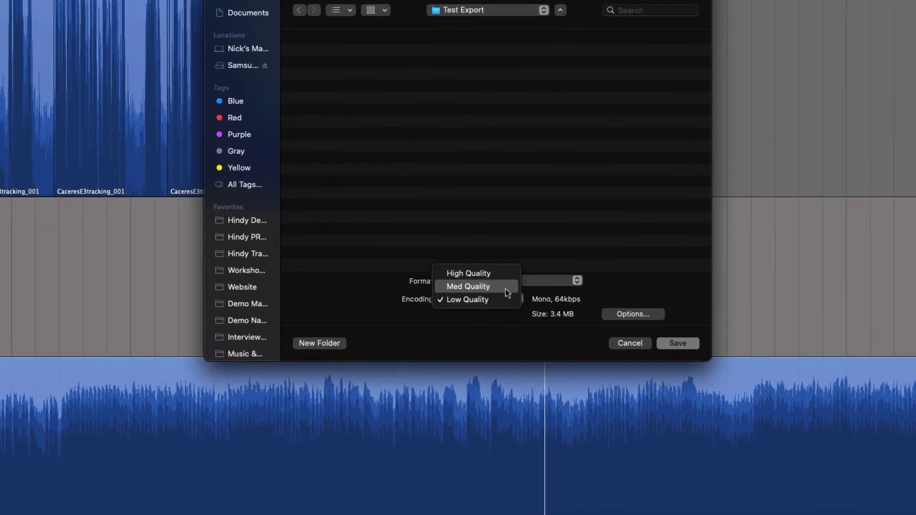
left_click(502, 313)
left_click(507, 294)
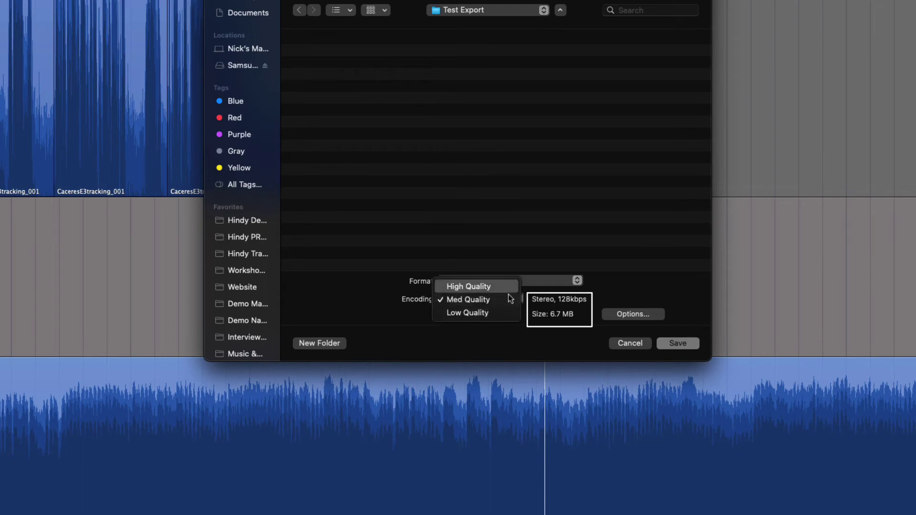
left_click(505, 288)
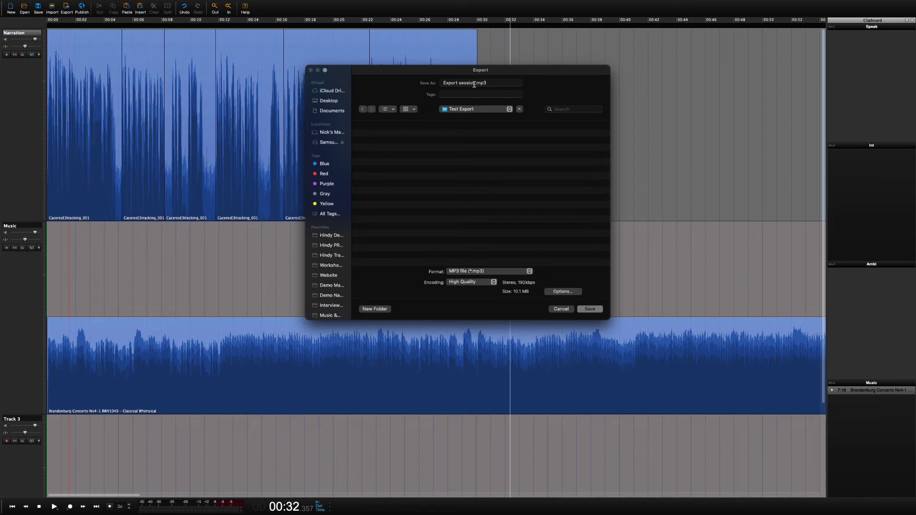
- Rename the export file from 'Export session' to 'My First Export'
left_click(476, 83)
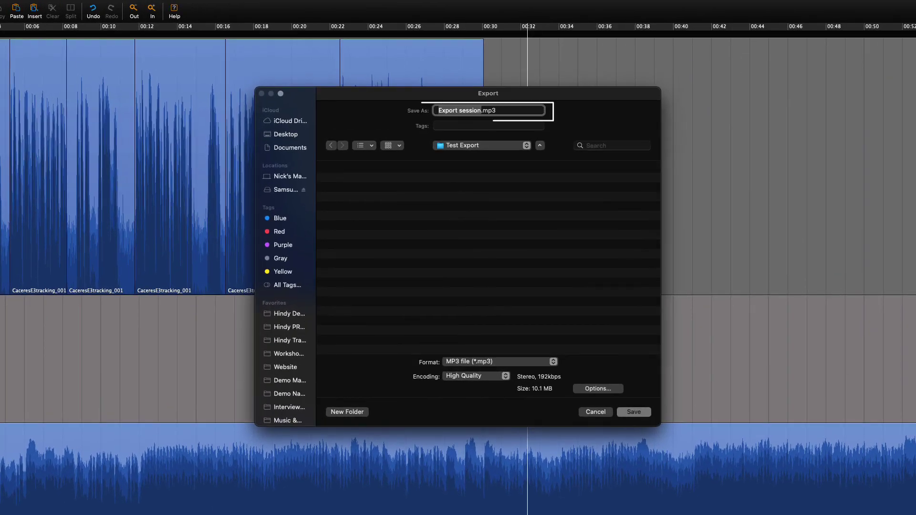
type("My Firs")
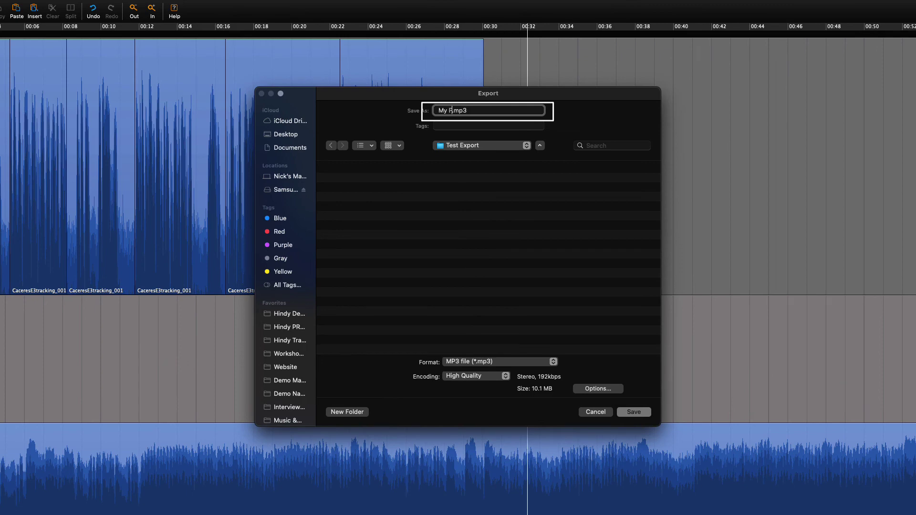
type("t ")
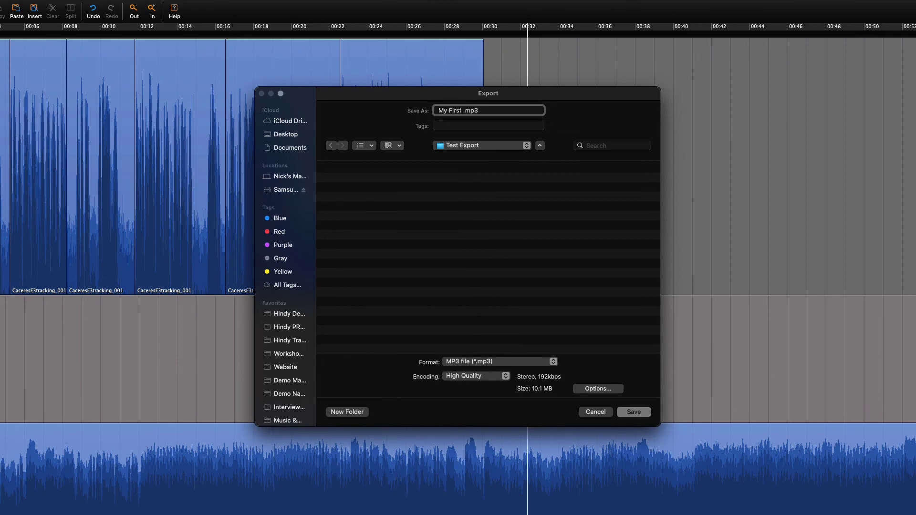
type("Export")
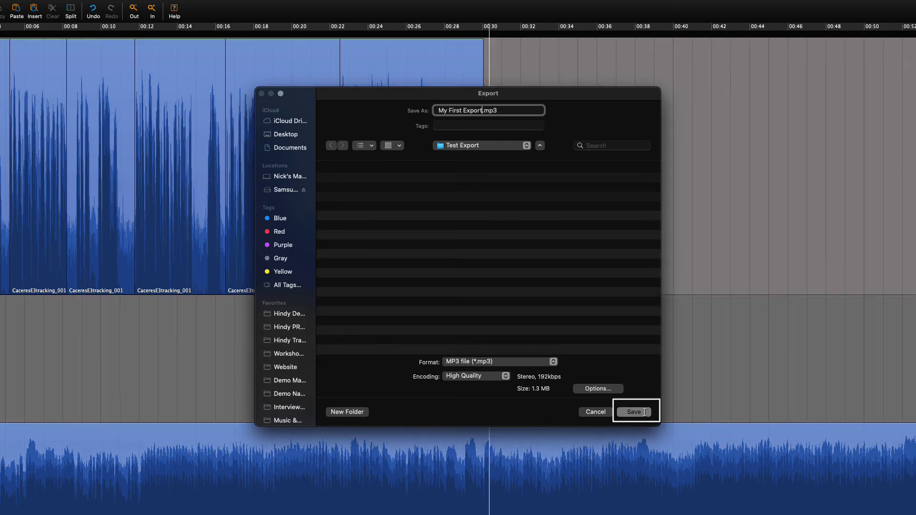
- Save the export, writing out My First Export.mp3
left_click(634, 412)
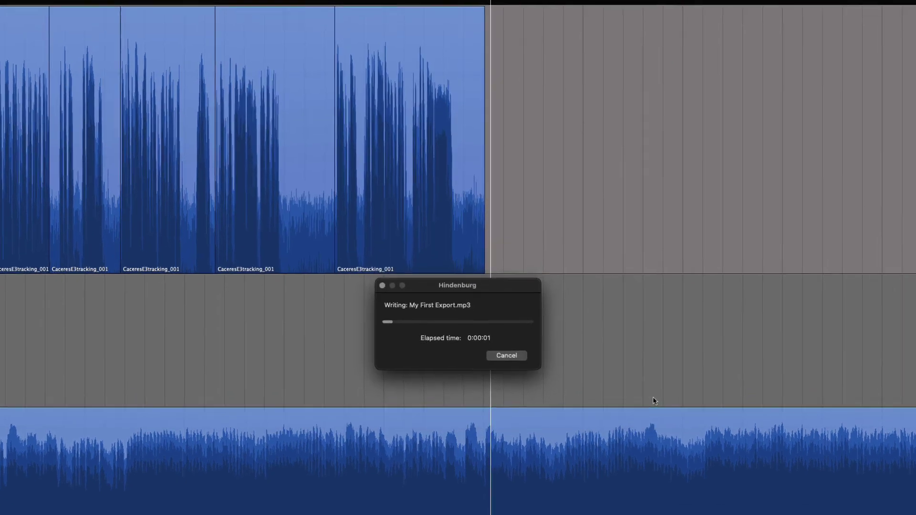